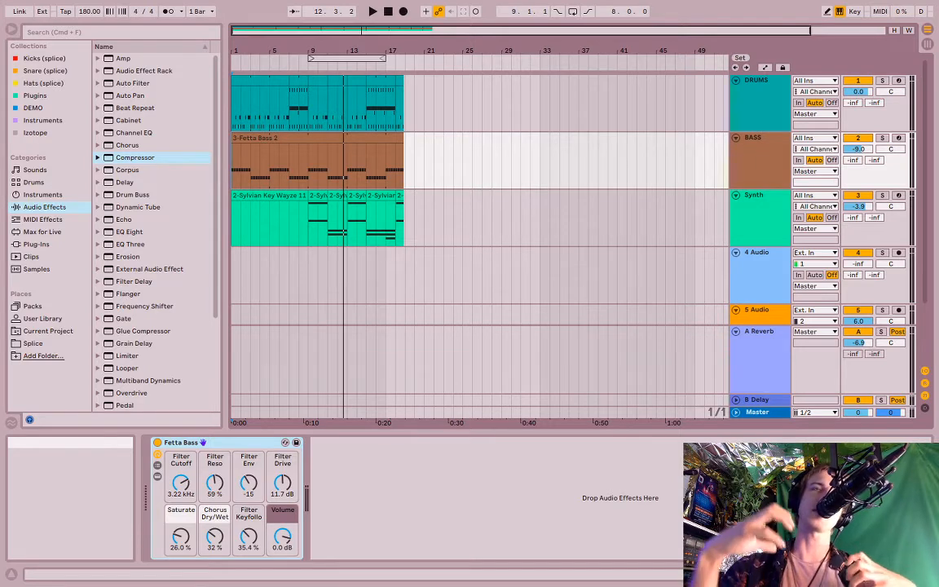
Step: Add a Compressor to the BASS track and audition the looped section from bar 9 to bar 17
key("m")
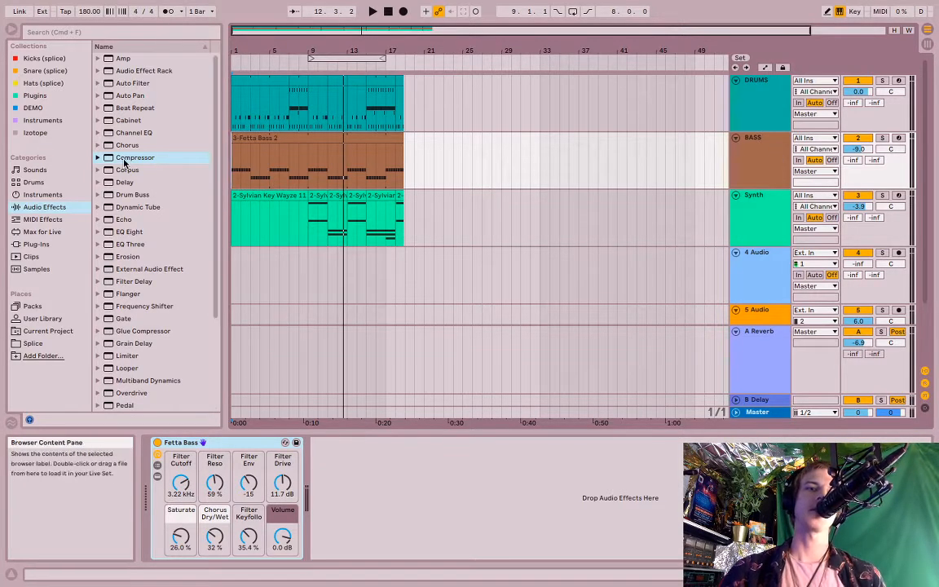
left_click_drag(124, 159, 681, 145)
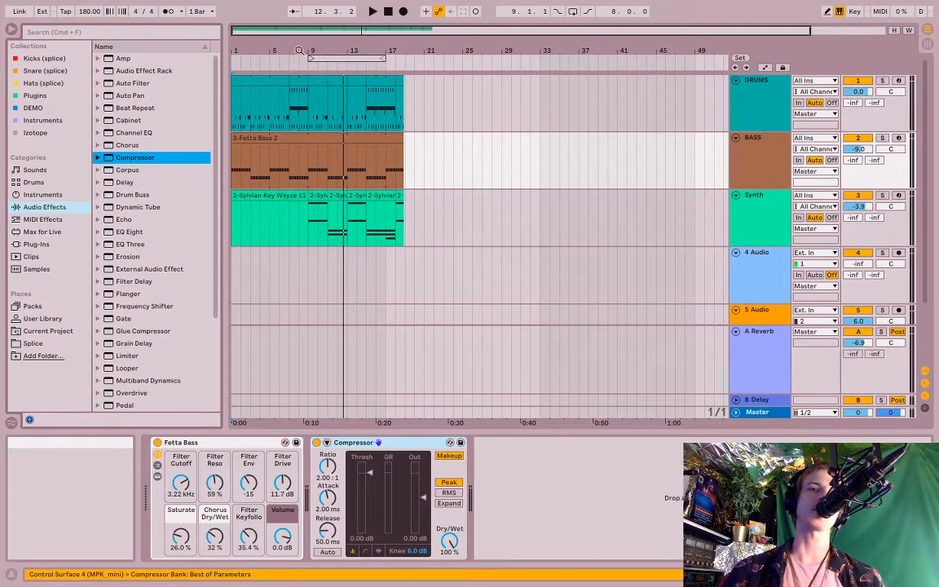
left_click(328, 58)
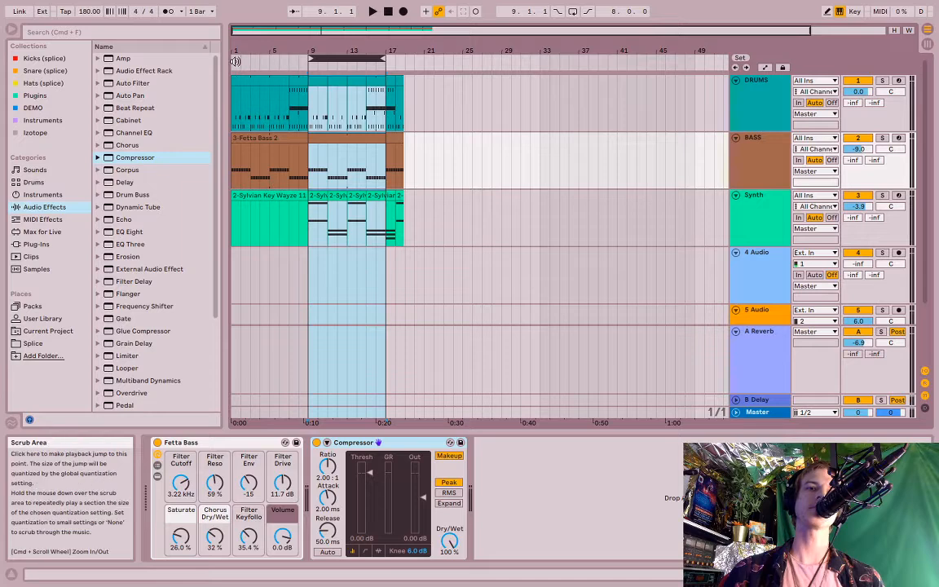
left_click(238, 54)
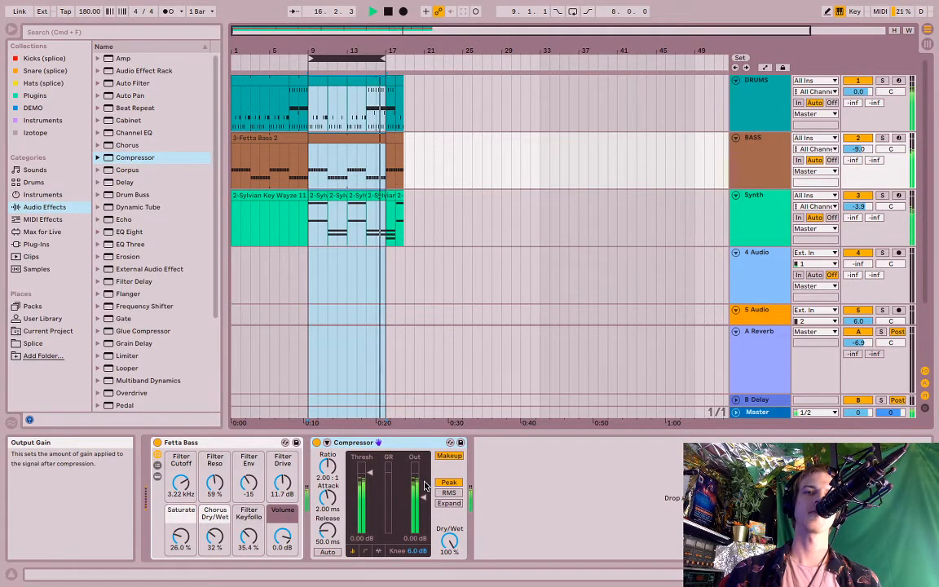
key("space")
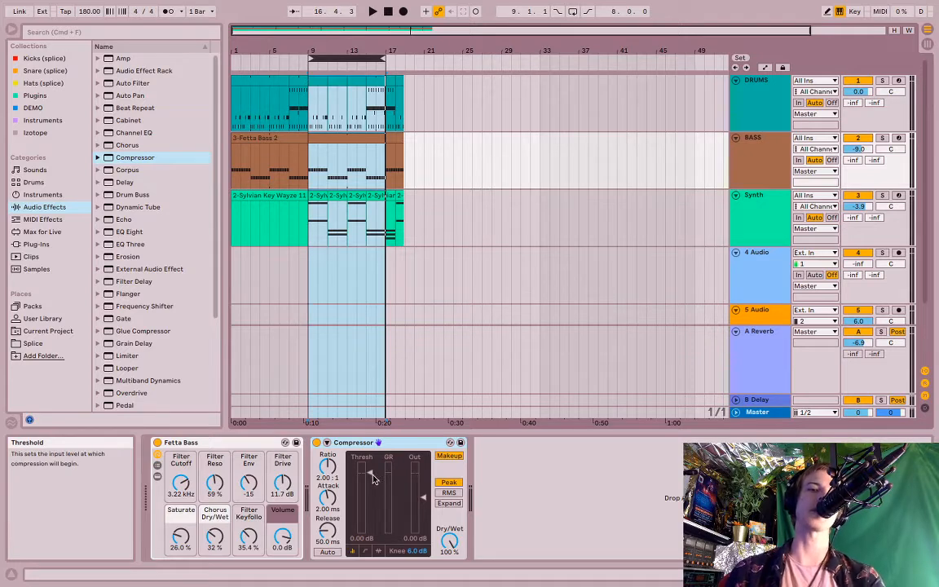
Step: Set the BASS compressor's threshold to -13.8 dB and ratio to 4.34:1 while auditioning the loop
mouse_move(374, 482)
left_mouse_down()
mouse_move(375, 512)
mouse_move(369, 492)
left_mouse_up()
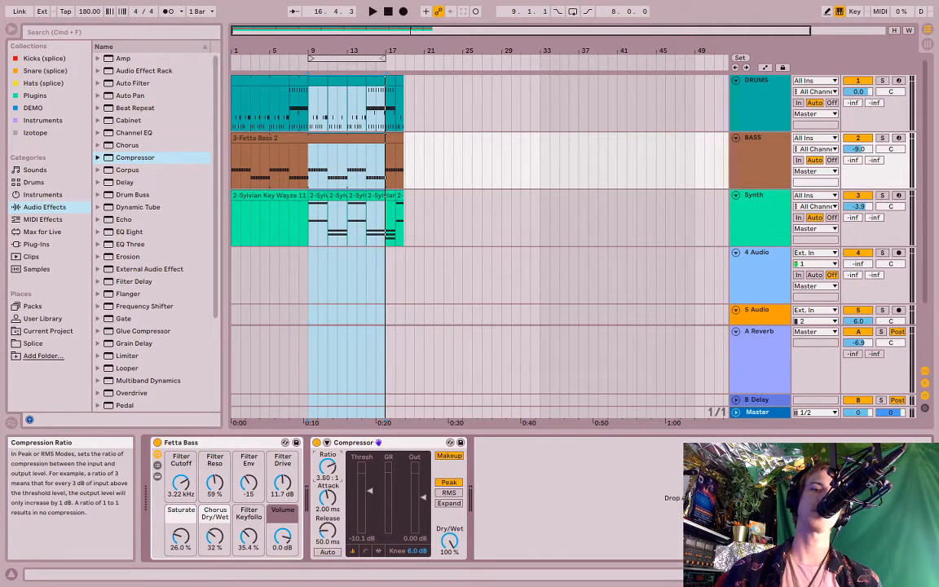
left_click_drag(329, 474, 329, 479)
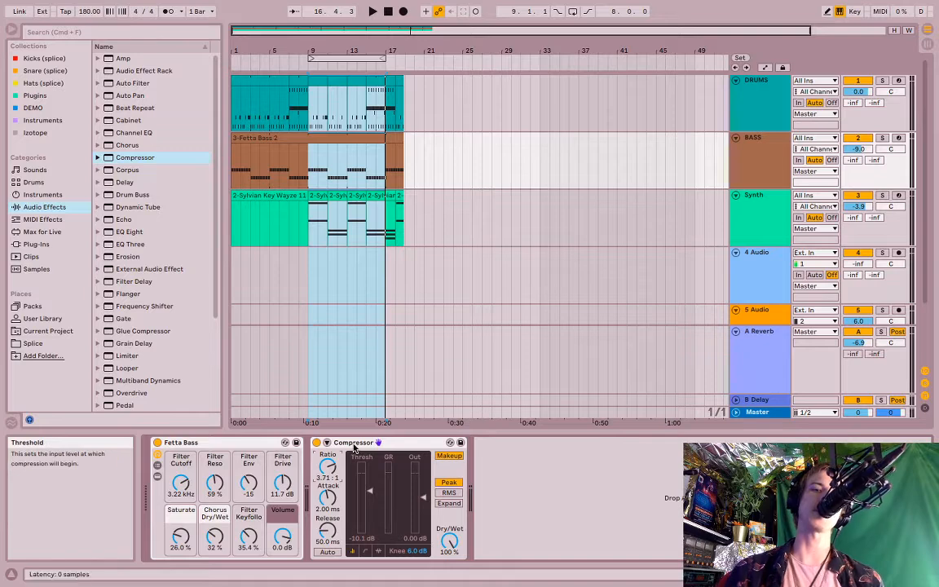
key("space")
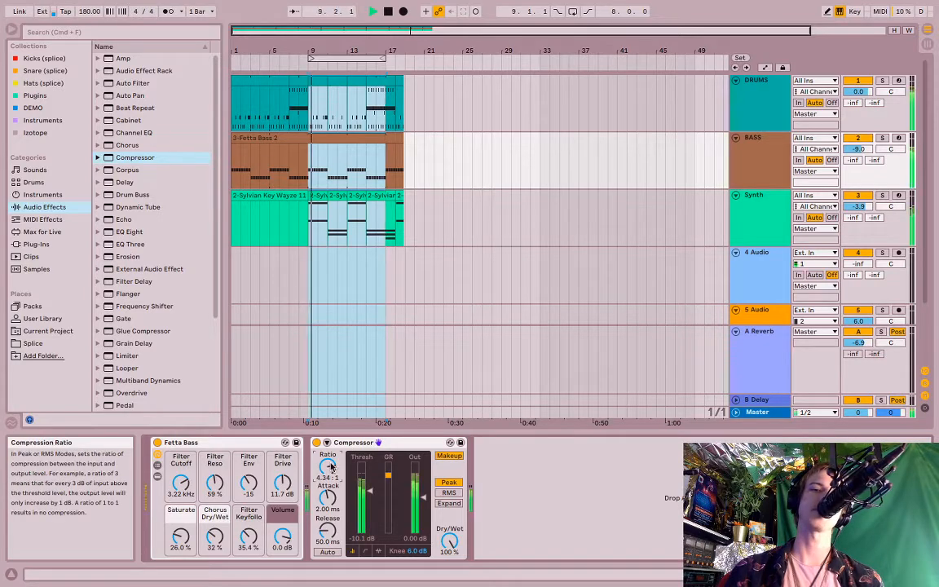
left_click_drag(372, 495, 372, 501)
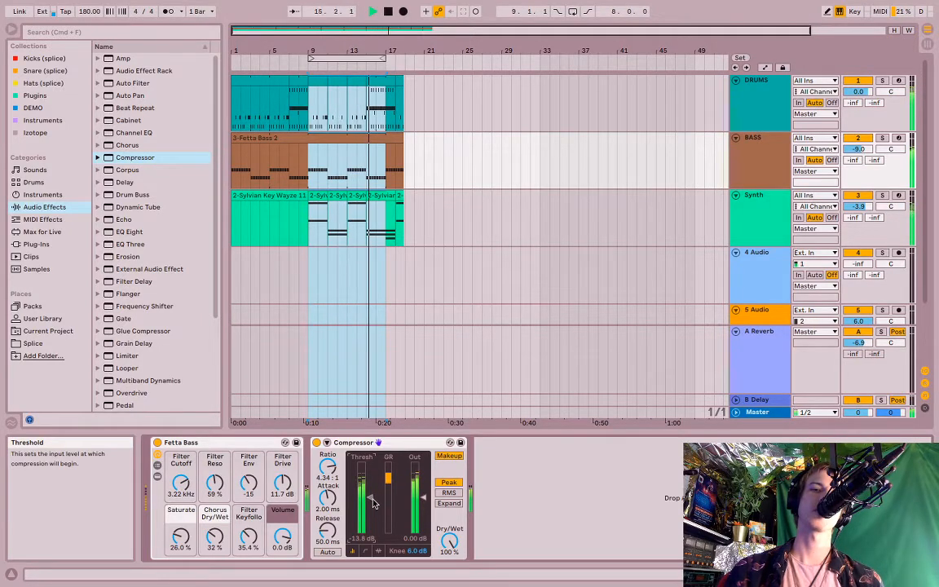
key("space")
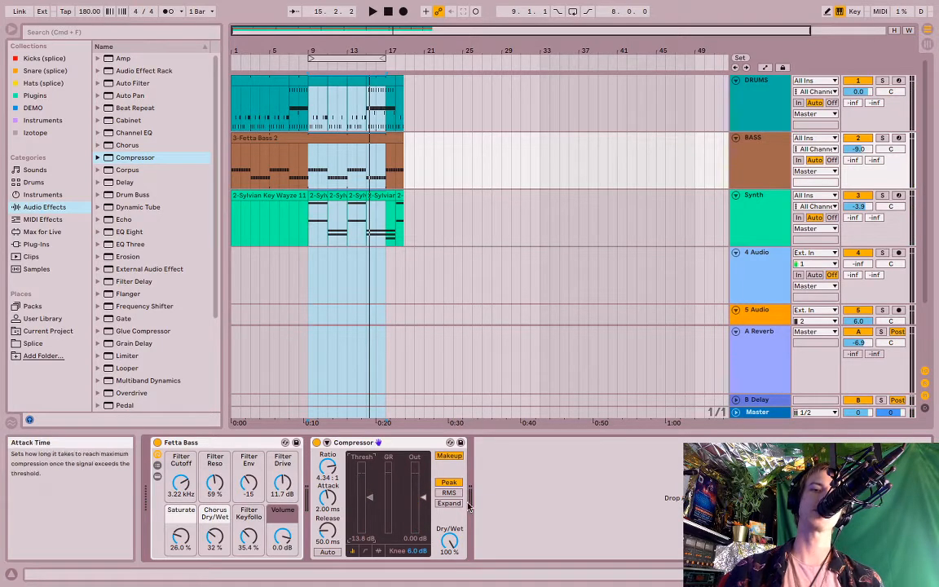
Step: Enable the BASS compressor's sidechain with DRUMS as the source, tapped at Kick Crackin Pre FX
left_click(742, 173)
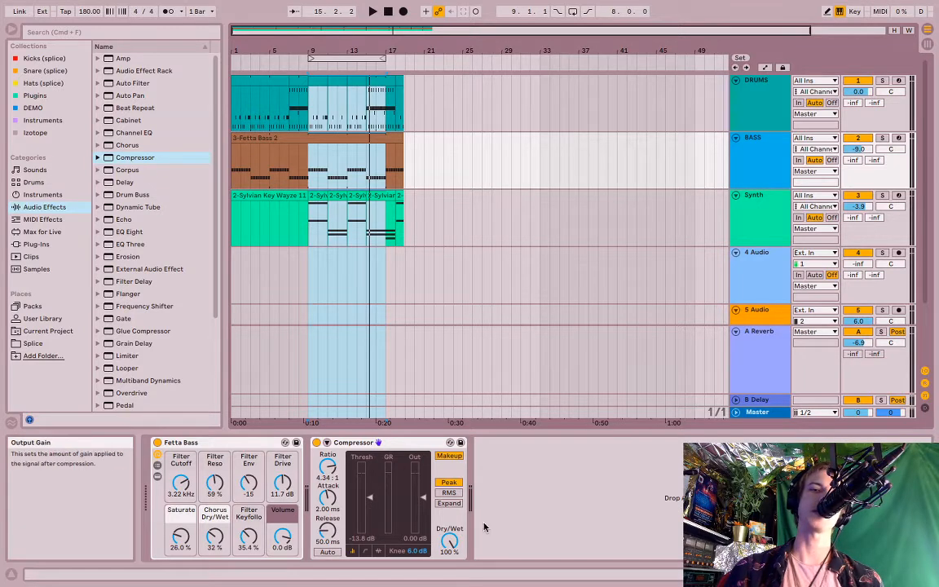
left_click(326, 444)
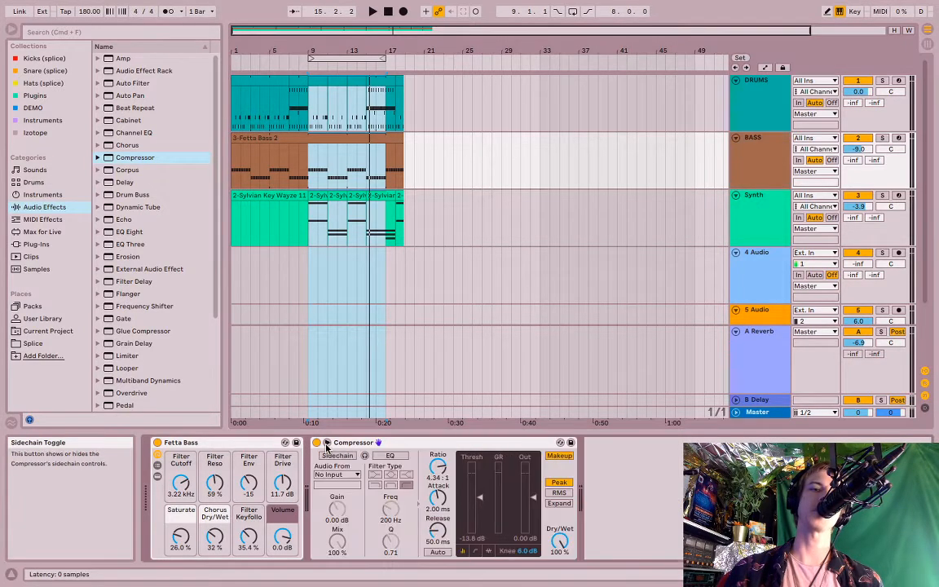
left_click(336, 457)
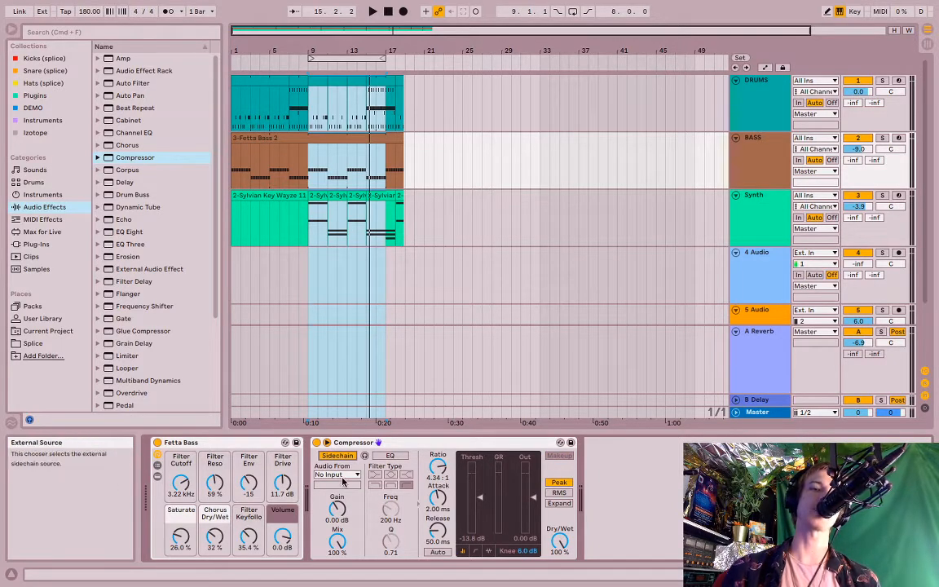
left_click(342, 478)
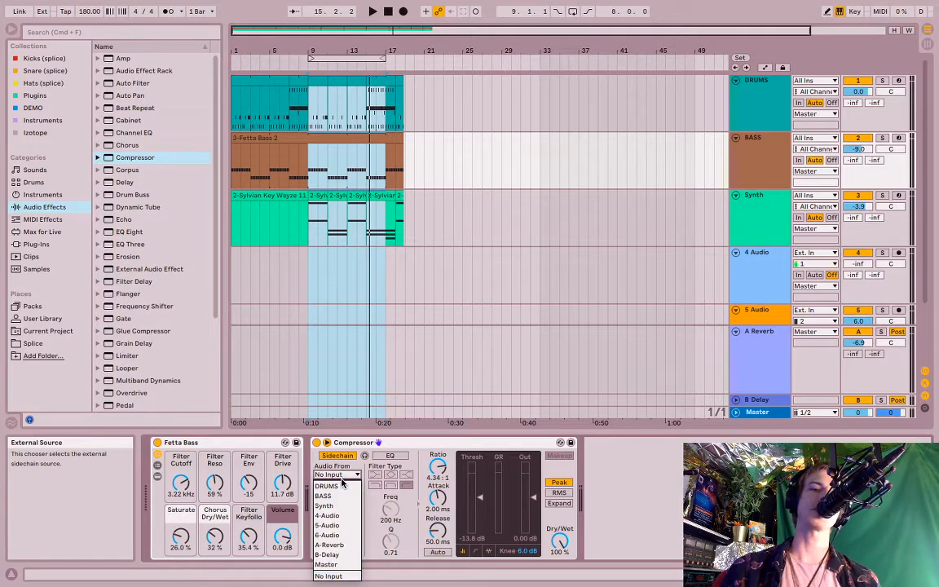
left_click(339, 486)
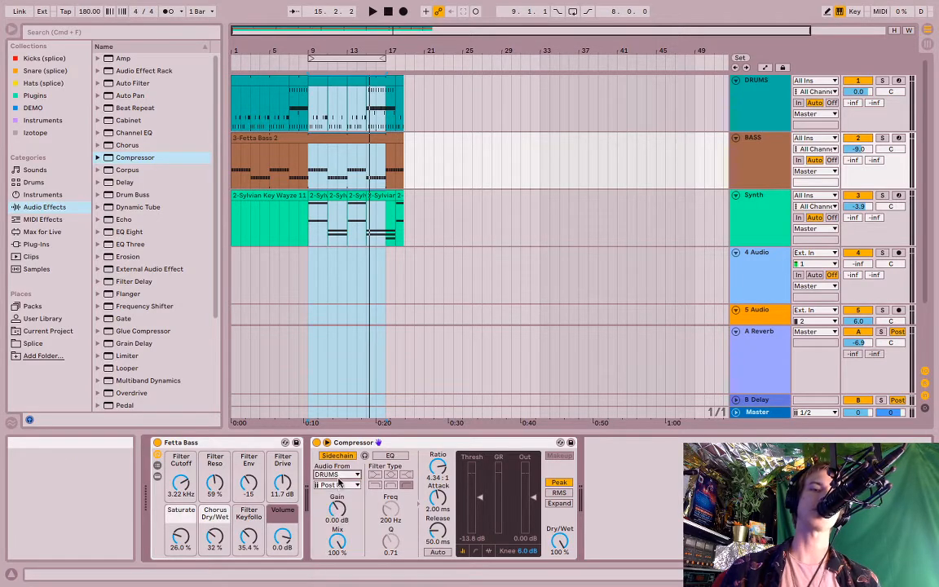
left_click(337, 485)
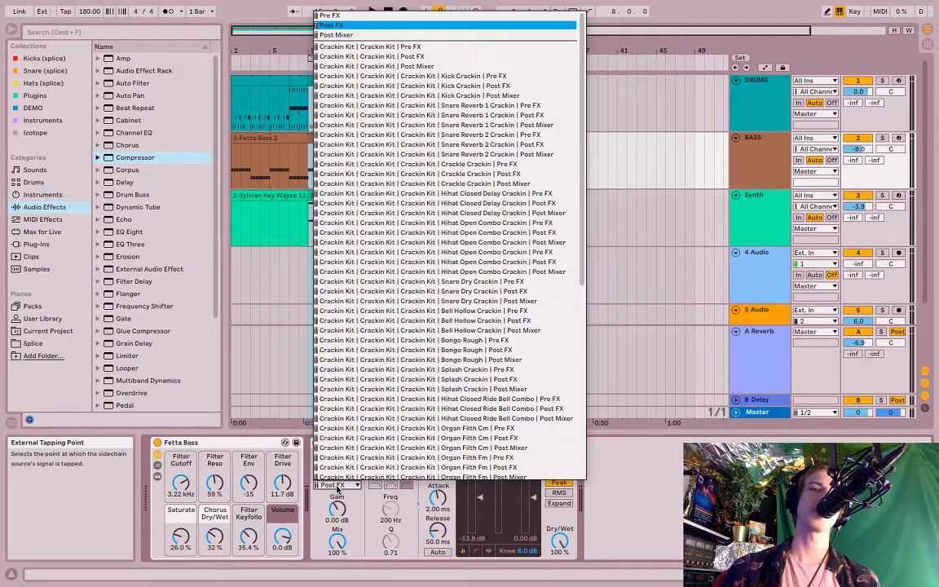
left_click(444, 78)
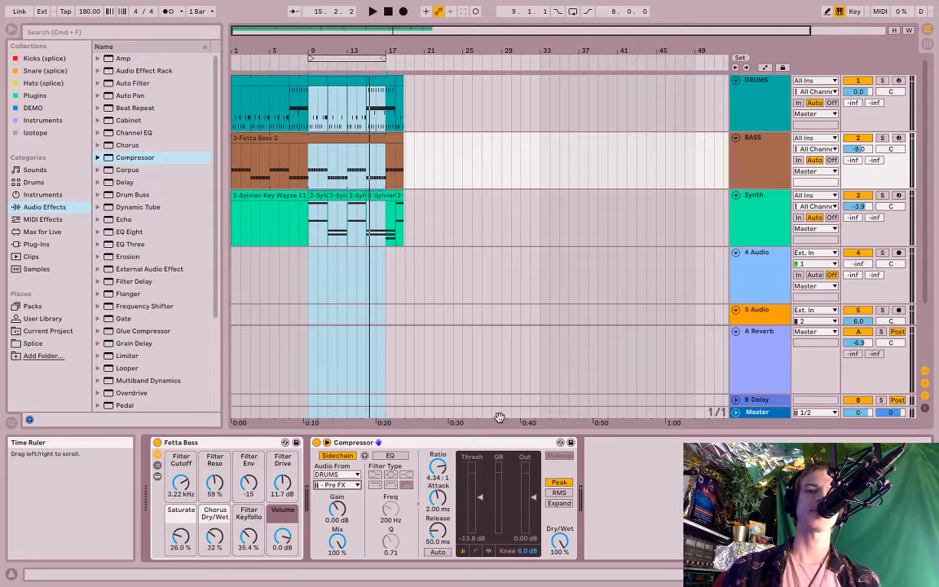
Step: Adjust the sidechained BASS compressor during playback to a threshold of -18.7 dB and a ratio of 4.67:1
key("space")
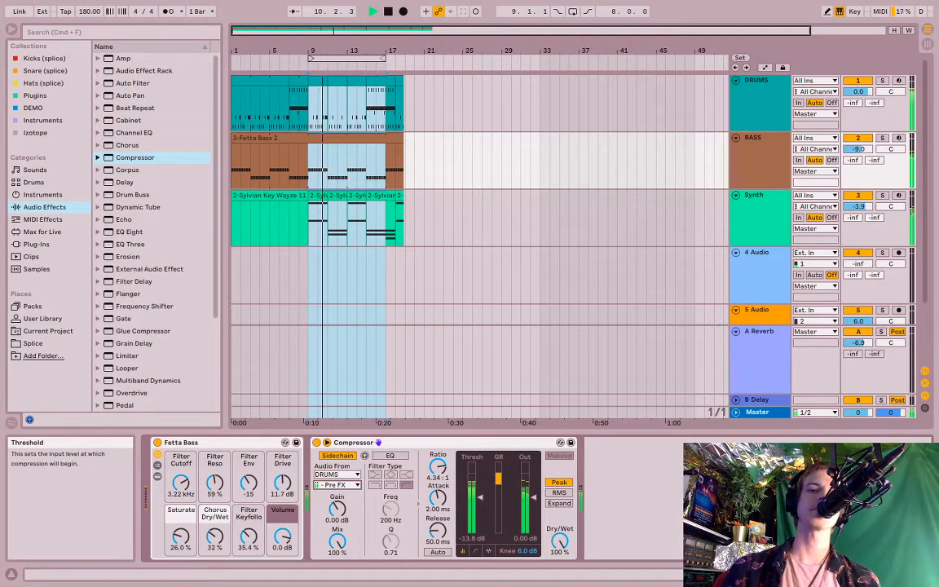
left_click_drag(482, 498, 482, 504)
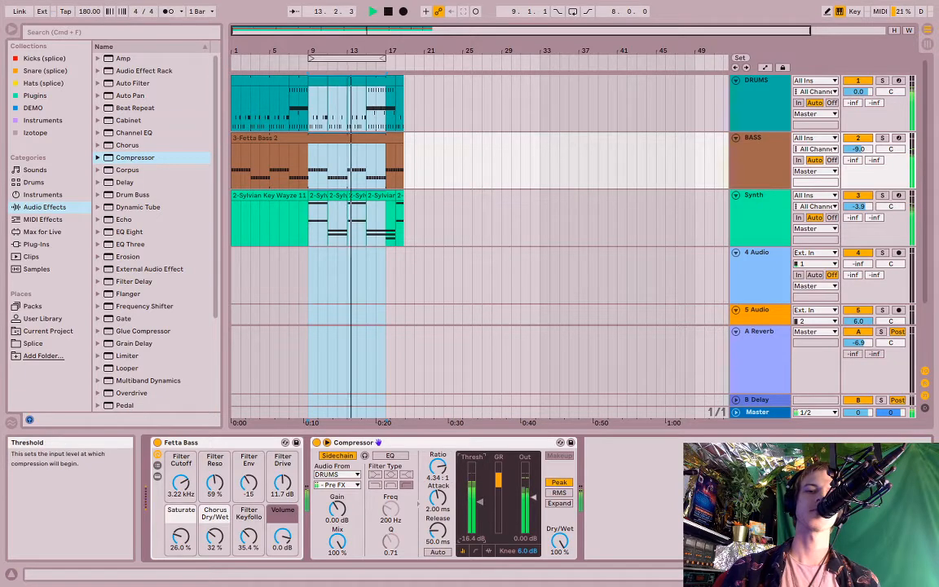
left_click_drag(482, 503, 482, 506)
left_click_drag(438, 471, 439, 466)
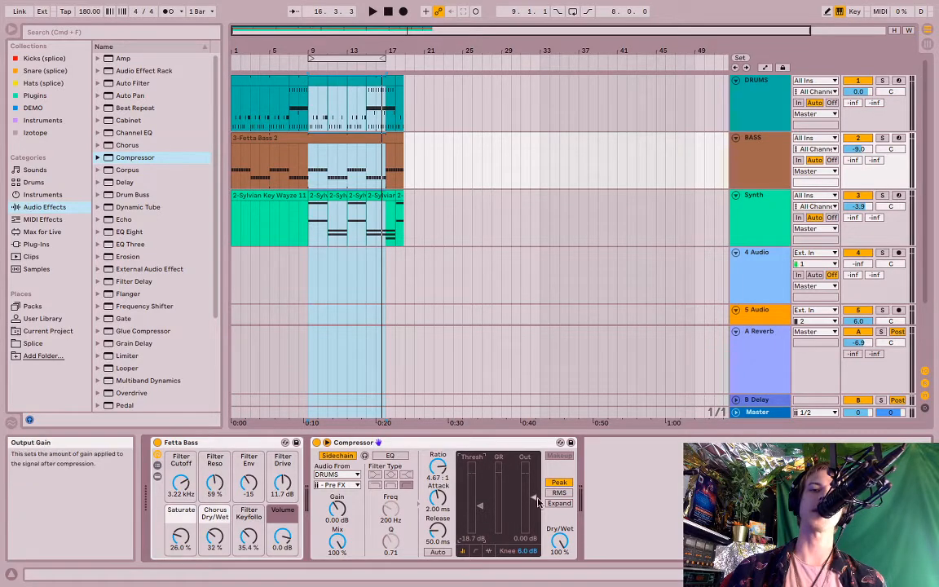
Step: Set the BASS compressor's output gain to 6.28 dB and attack to 0.01 ms while auditioning the loop
key("space")
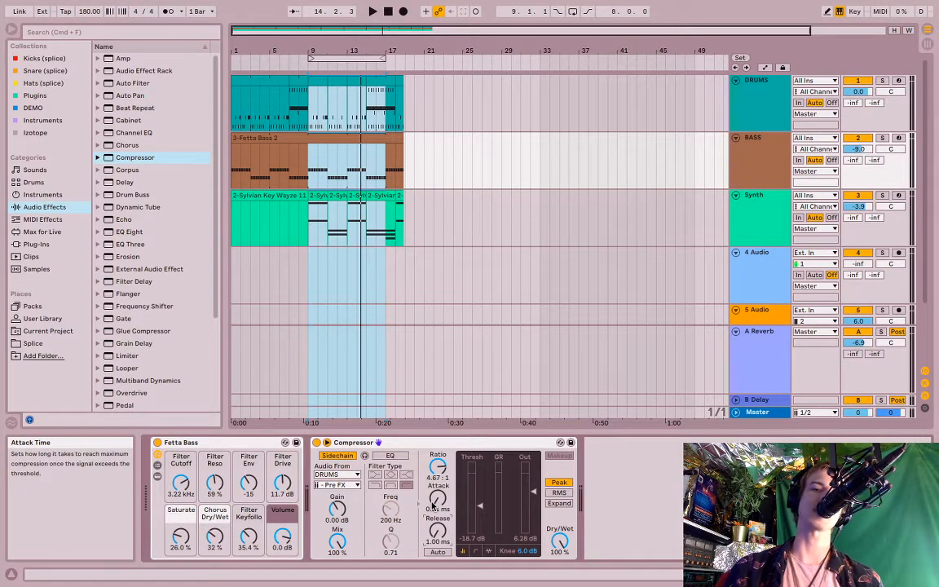
key("space")
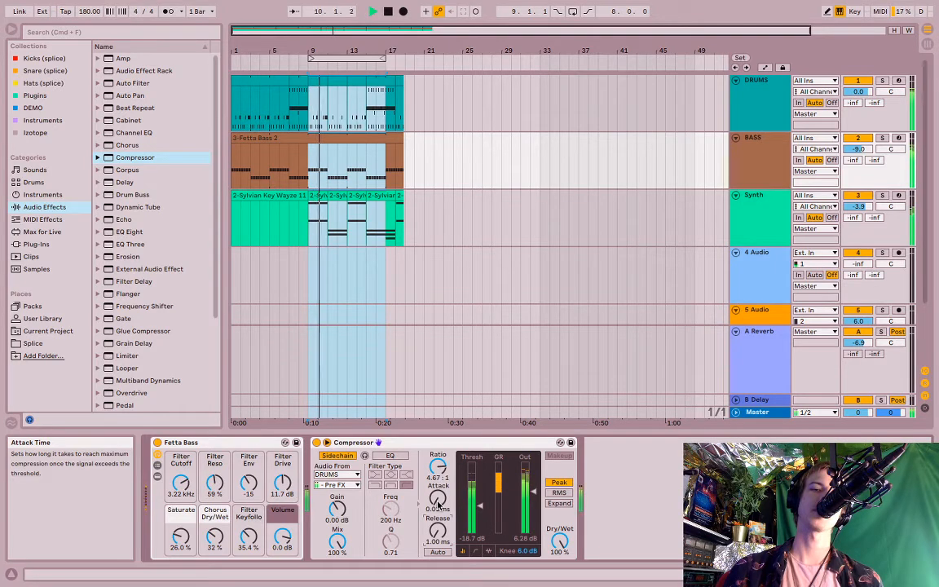
mouse_move(438, 506)
left_mouse_down()
mouse_move(438, 467)
mouse_move(438, 506)
left_mouse_up()
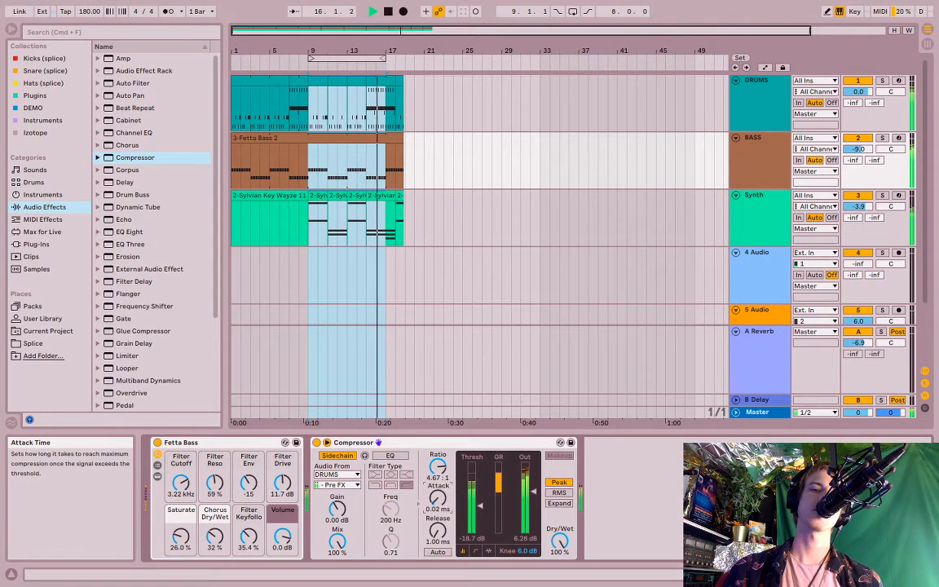
key("space")
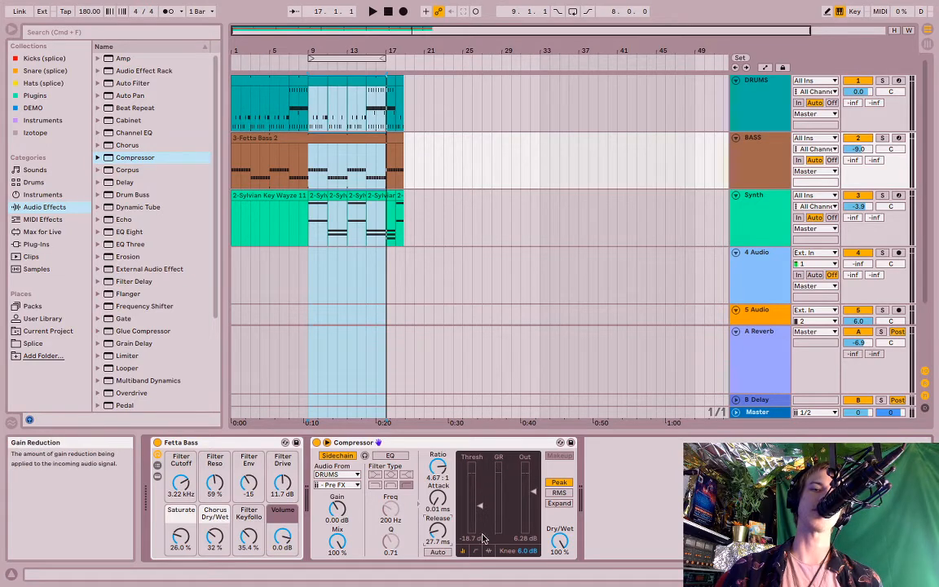
Step: Set the BASS compressor's release to 17.5 ms and its Dry/Wet to 71 % during playback
key("space")
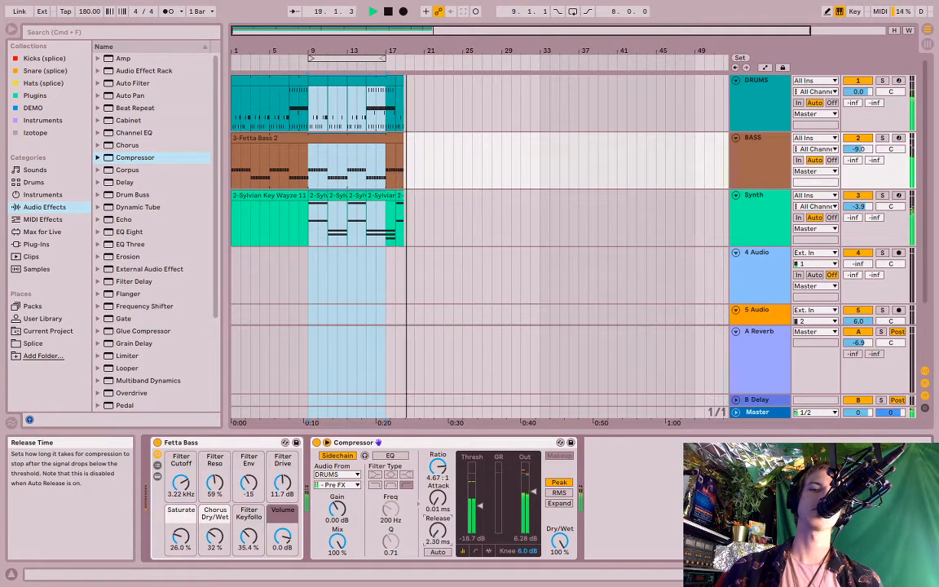
left_click_drag(432, 533, 432, 510)
key("space")
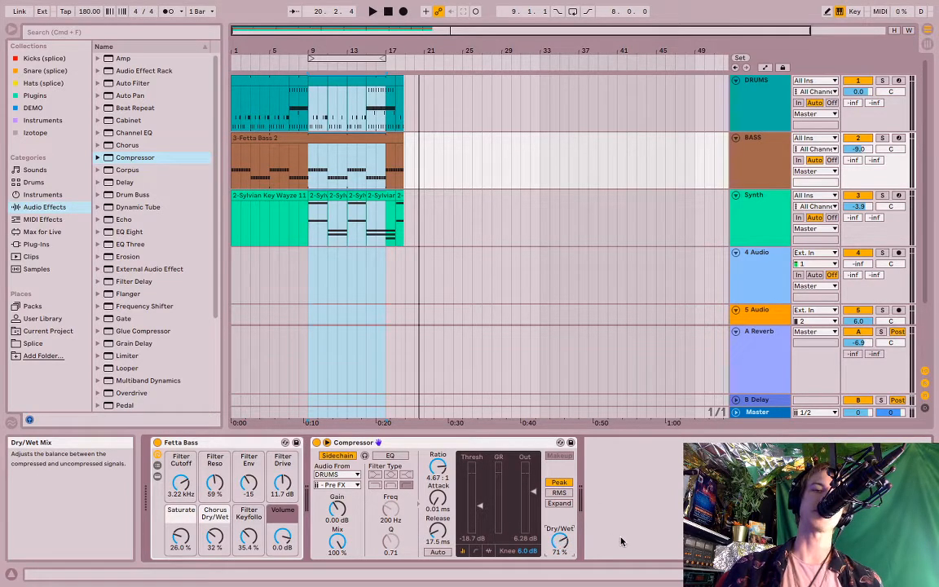
Step: Copy the BASS track's sidechained Compressor onto the Synth track, after the Sylvian Key Wayze instrument
left_click(463, 441)
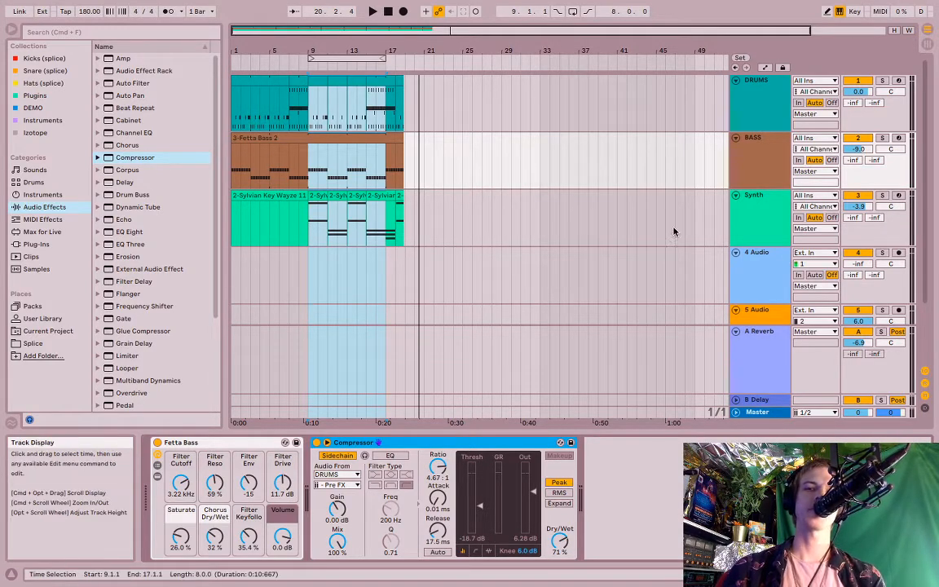
left_click(750, 220)
left_click(823, 499)
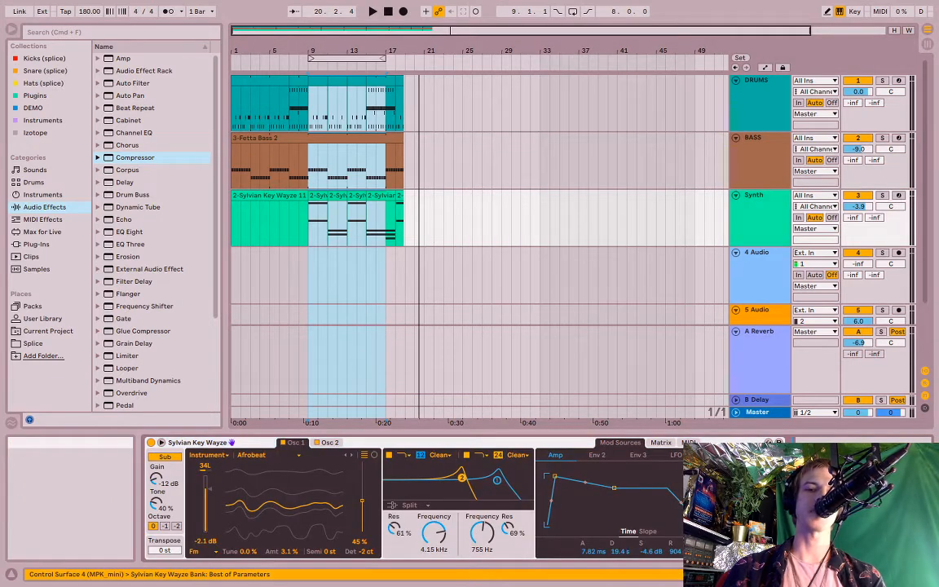
left_click(825, 443)
scroll(816, 499, "right", 2)
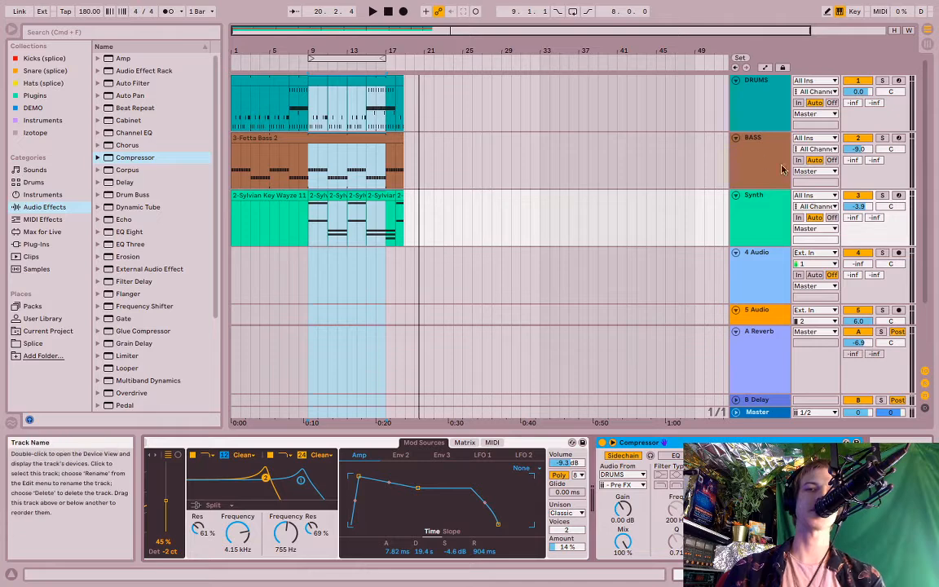
Step: Audition the sidechained Synth track in the mix and soloed, and turn its solo off again
key("space")
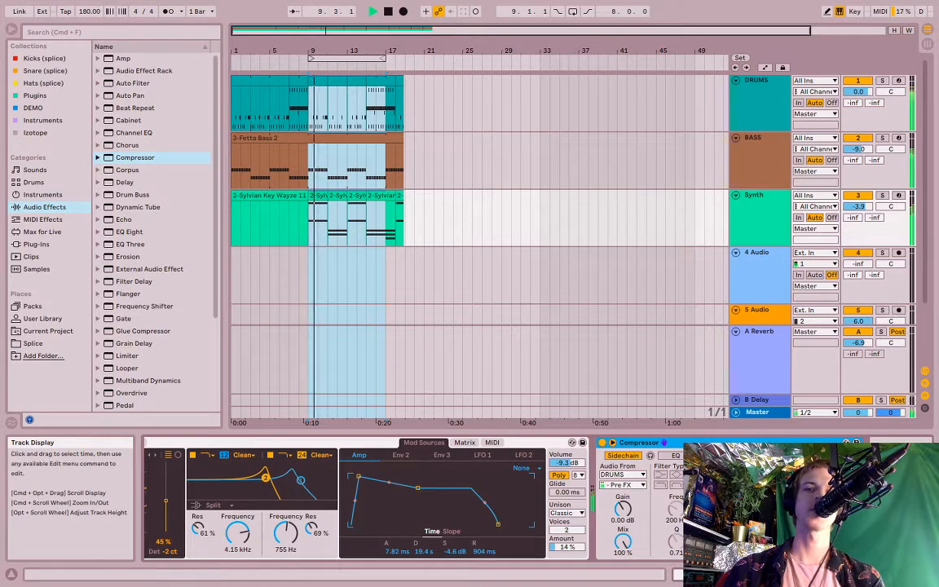
left_click(881, 197)
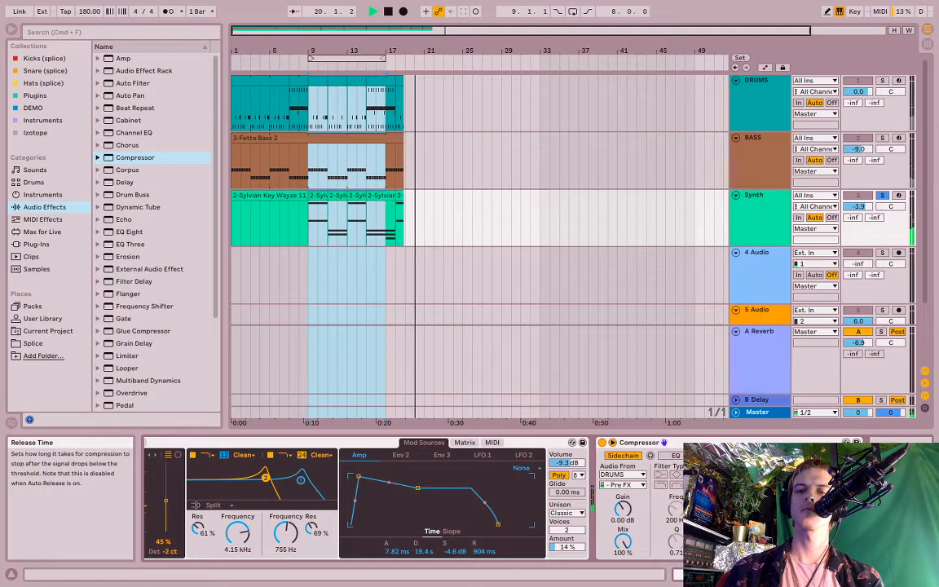
key("space")
key("space")
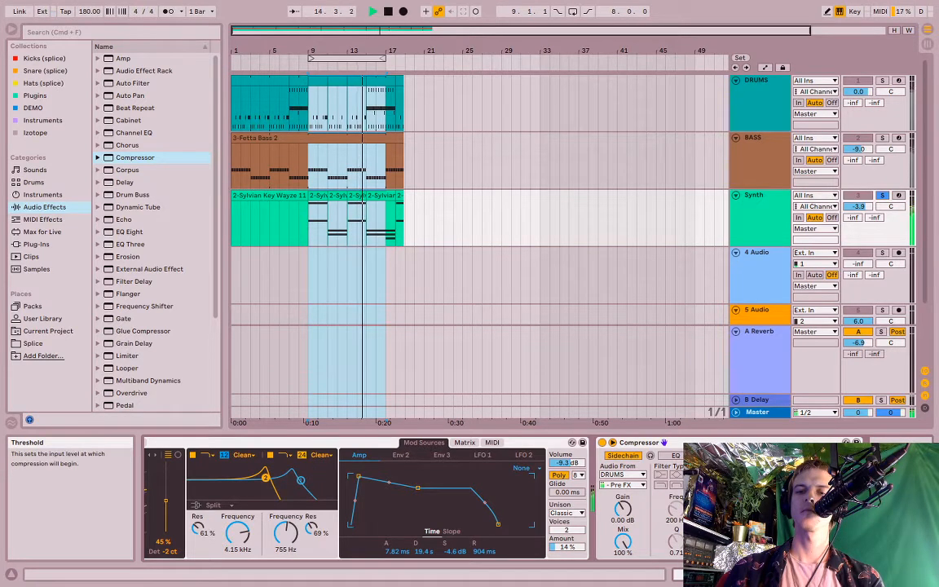
left_click(883, 195)
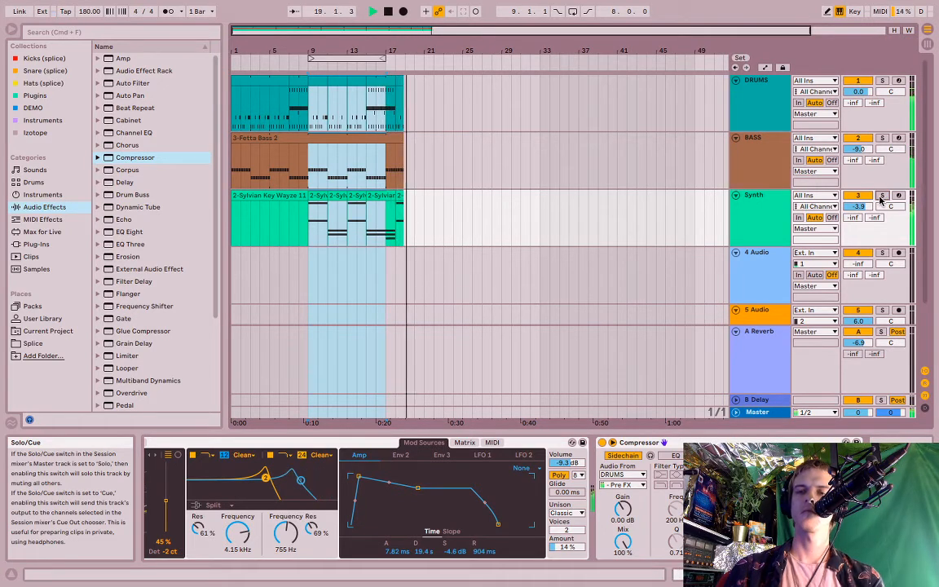
Step: Switch between the BASS and Synth tracks to compare their device chains
left_click(779, 154)
left_click(770, 227)
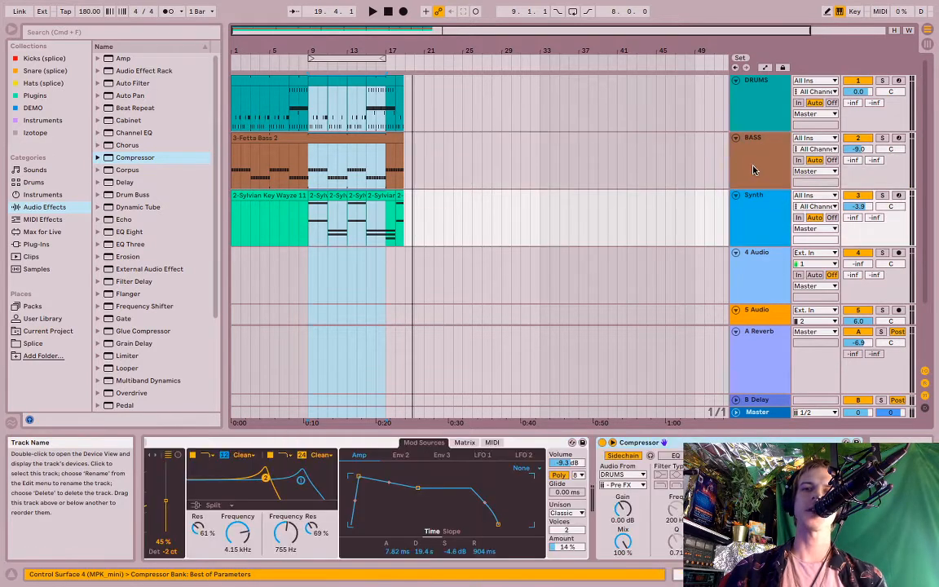
left_click(754, 169)
left_click(759, 199)
left_click(751, 176)
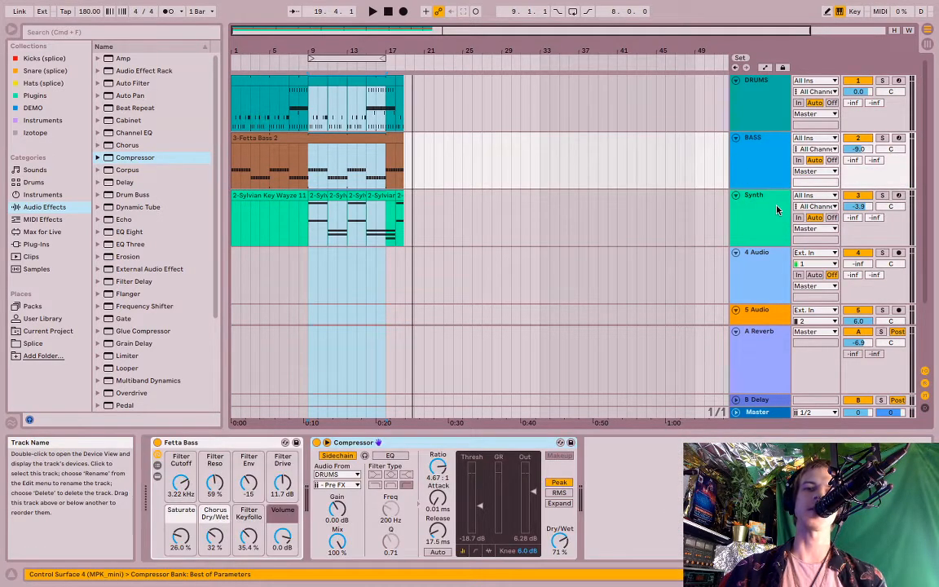
left_click(758, 200)
left_click(748, 167)
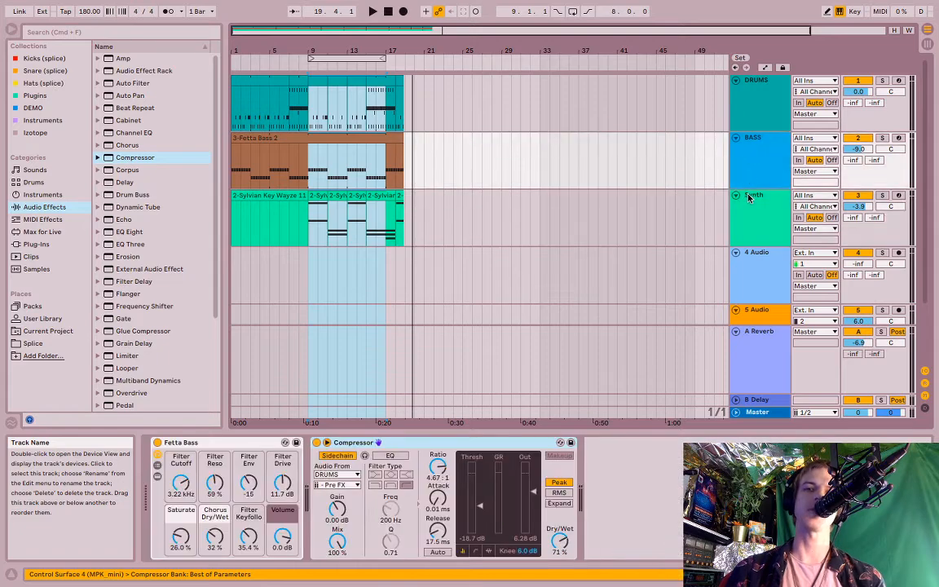
left_click(752, 198)
left_click(747, 161)
left_click(752, 200)
left_click(749, 168)
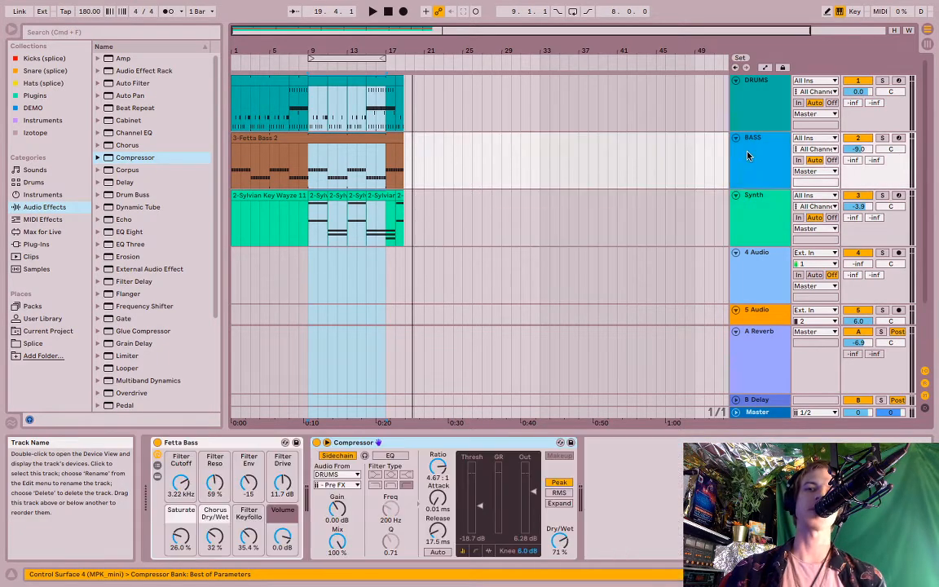
left_click(752, 200)
left_click(749, 161)
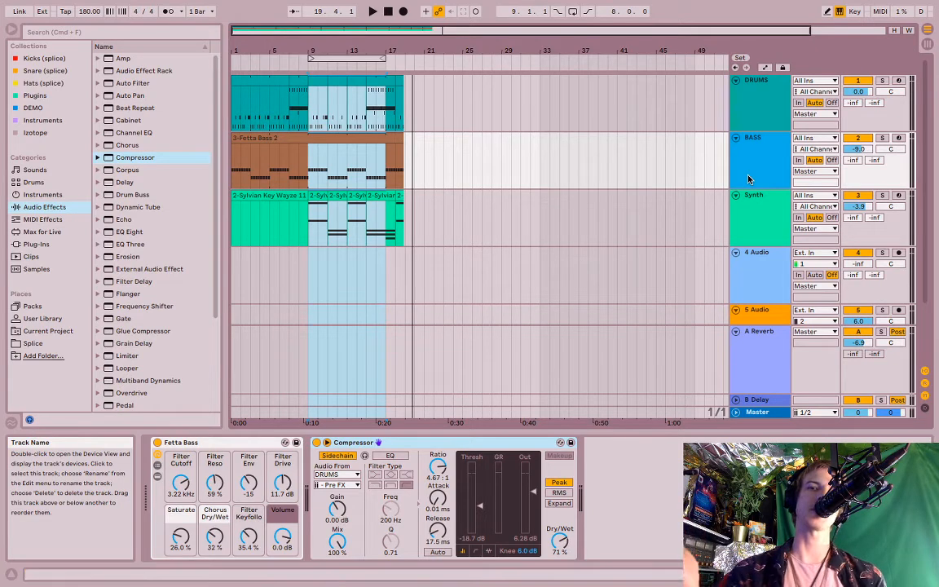
Step: Try grouping the BASS and Synth tracks together, and undo the grouping
left_click(747, 219)
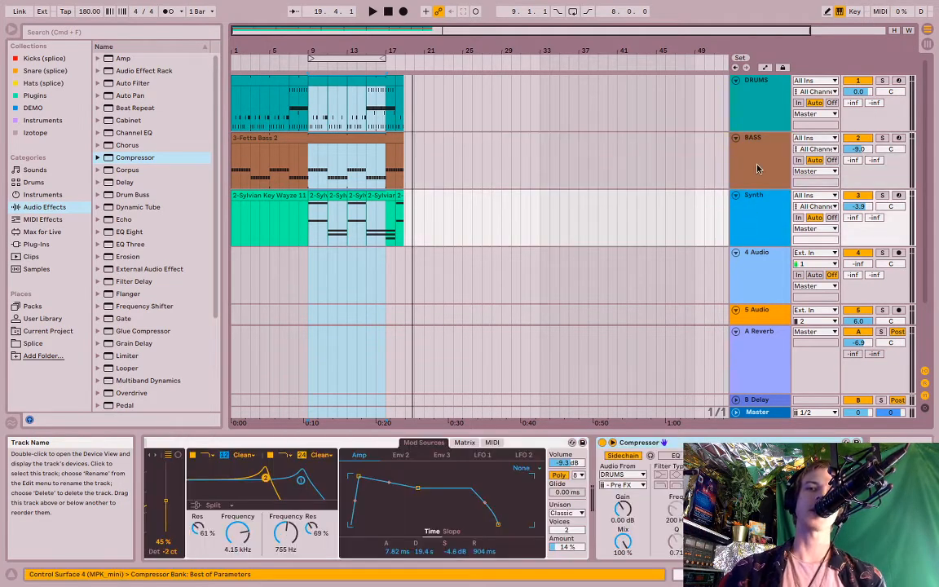
left_click(748, 163)
left_click(757, 215)
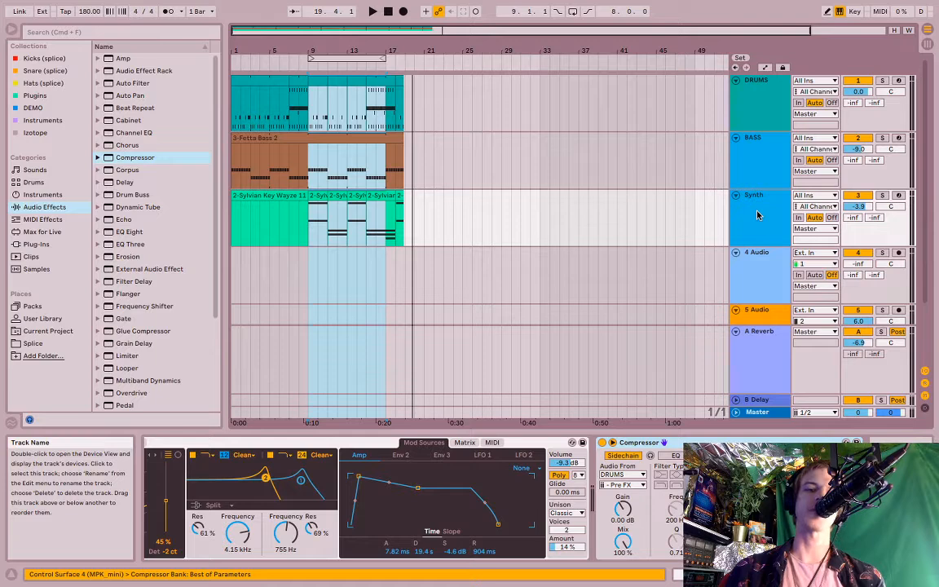
right_click(758, 216)
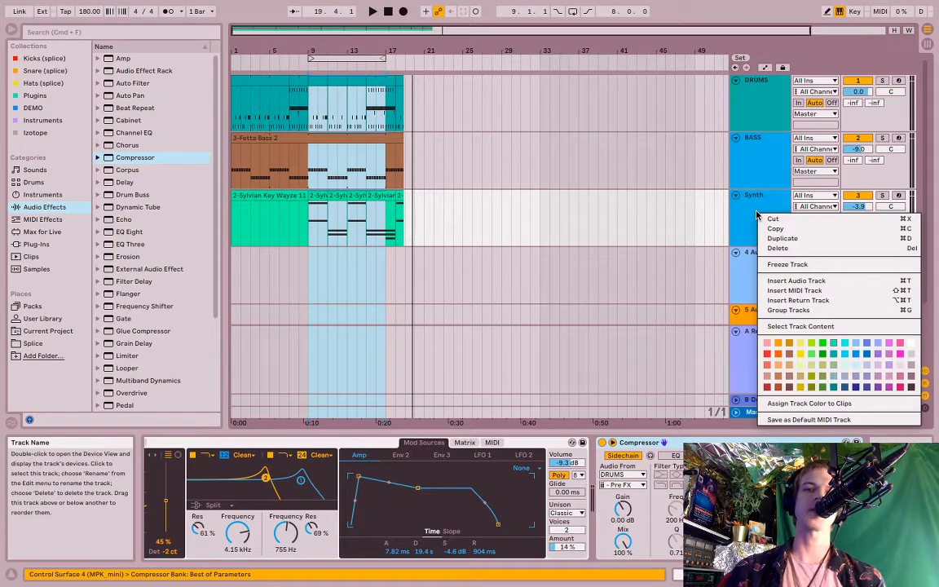
left_click(791, 311)
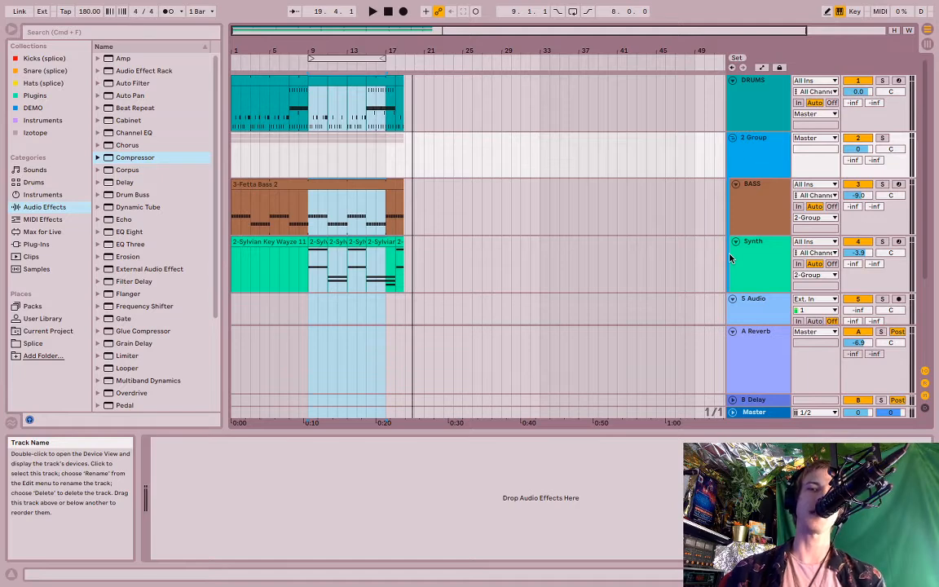
key("super+z")
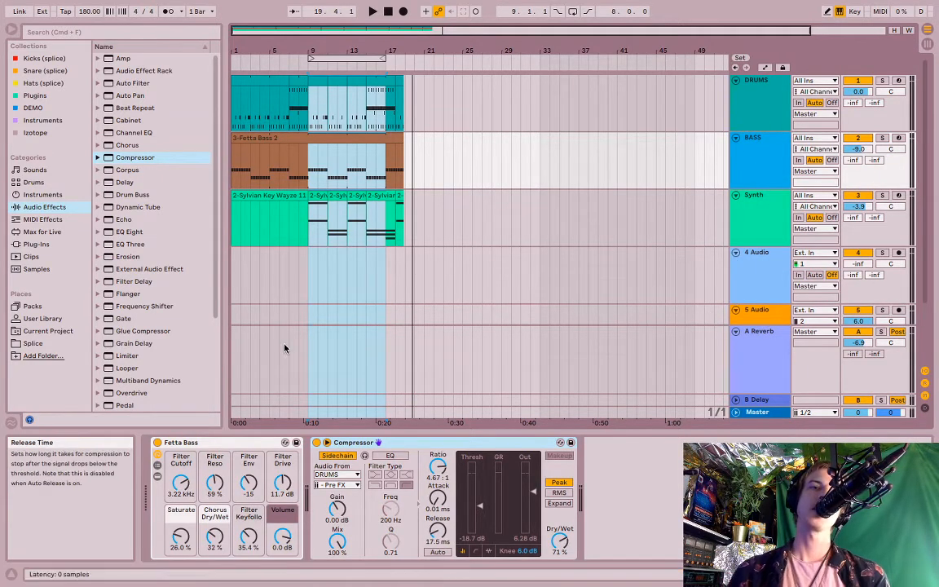
Step: Add a Compressor to the A Reverb return track, after its Reverb device
left_click(136, 159)
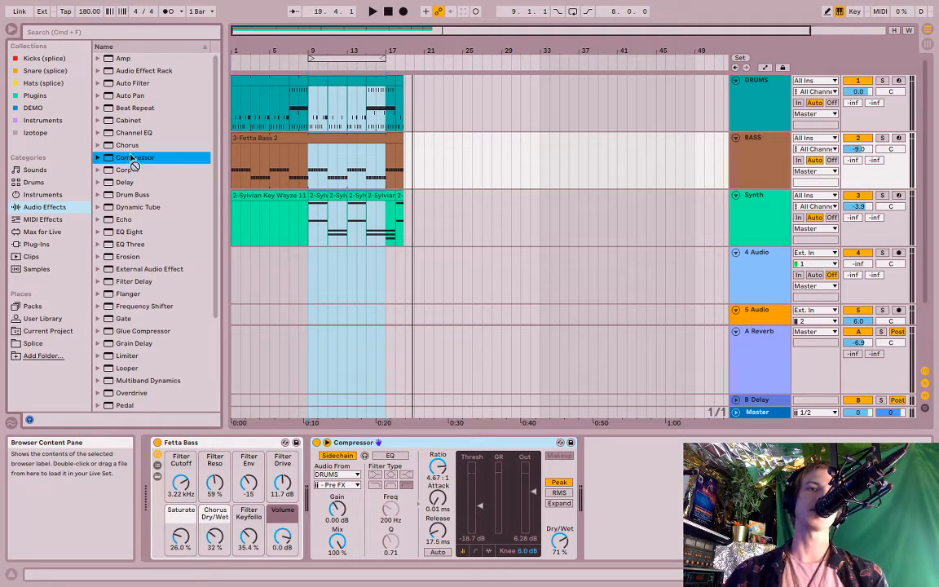
left_click_drag(143, 168, 314, 233)
left_click_drag(737, 349, 762, 357)
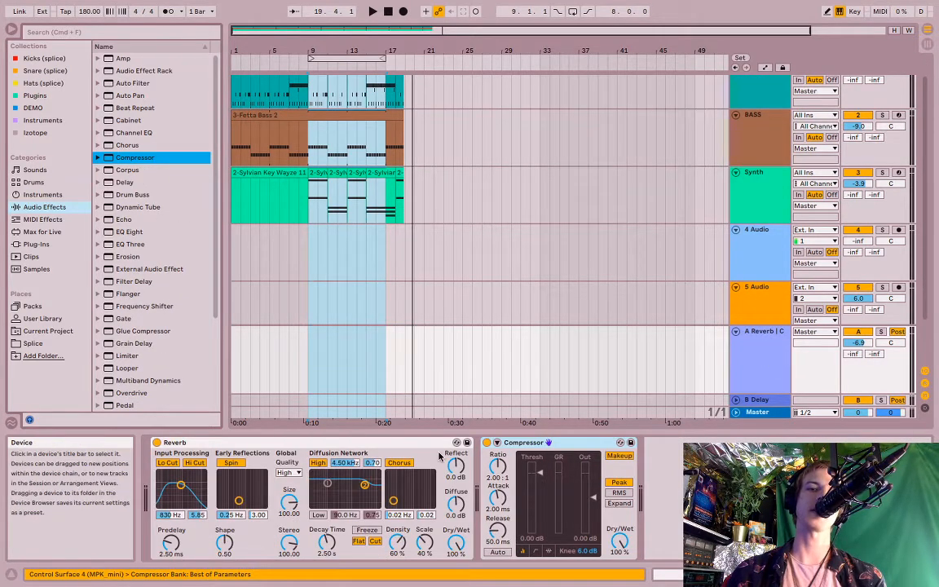
left_click(553, 441)
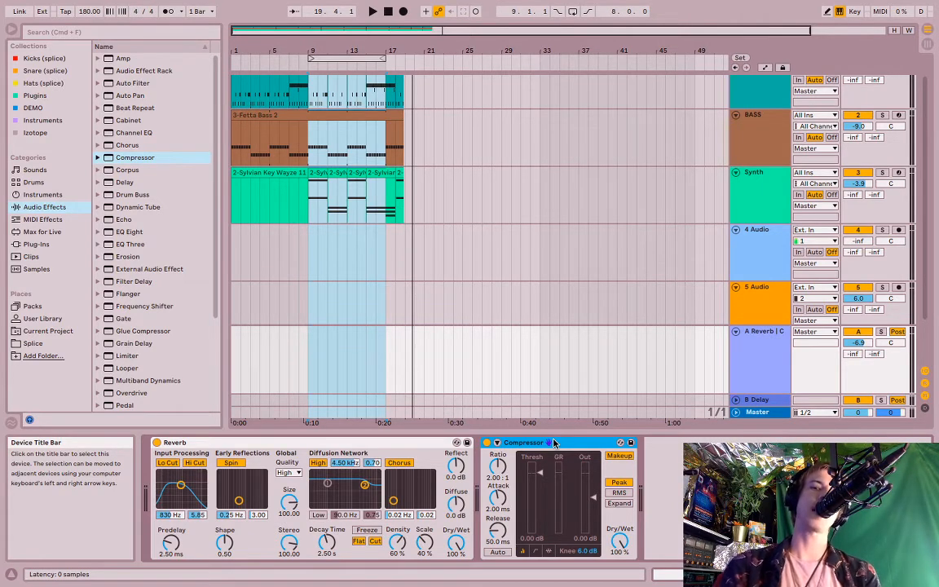
left_click(756, 339)
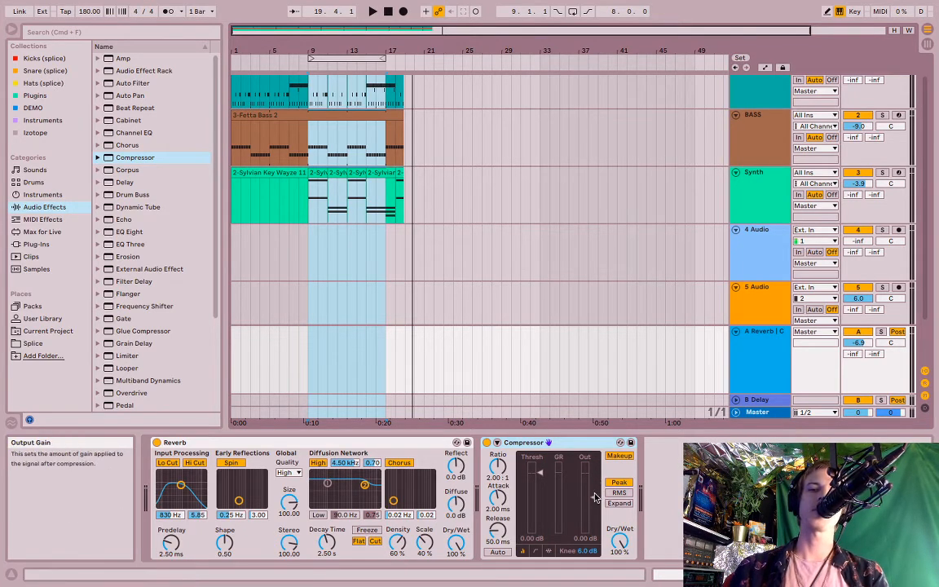
Step: Enable sidechain on the A Reverb return's Compressor, taking audio from DRUMS at the Crackin Kit's Kick Crackin Pre FX point
left_click(497, 442)
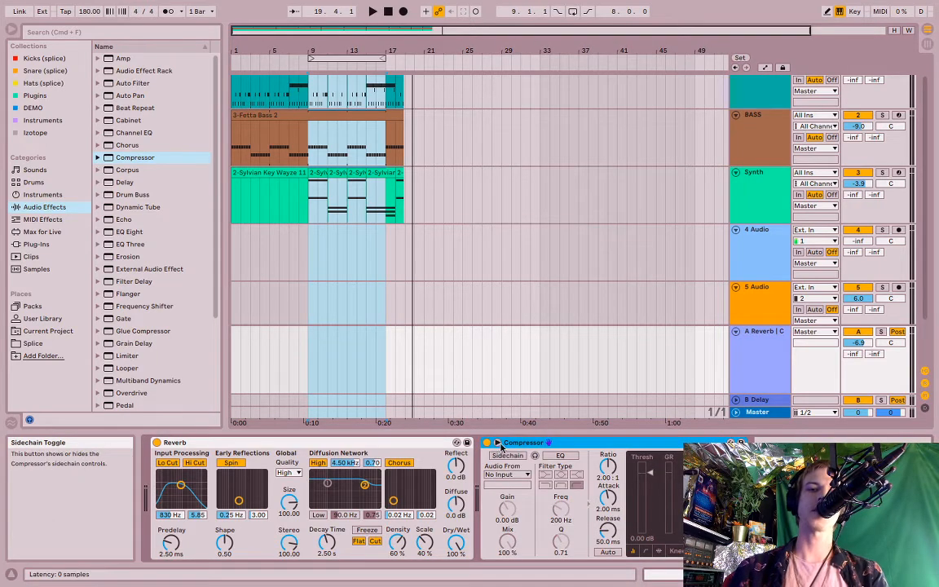
left_click(507, 455)
left_click(507, 475)
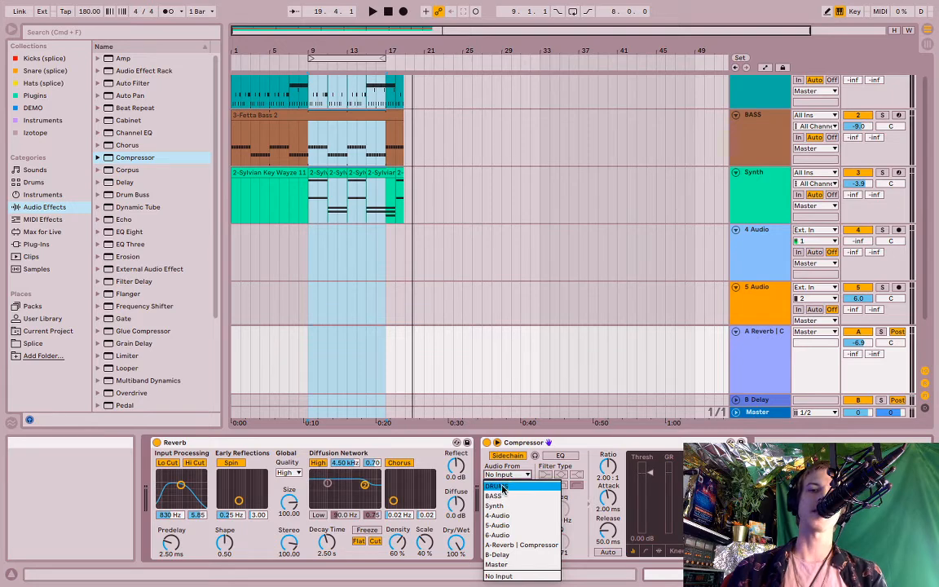
left_click(511, 487)
left_click(501, 486)
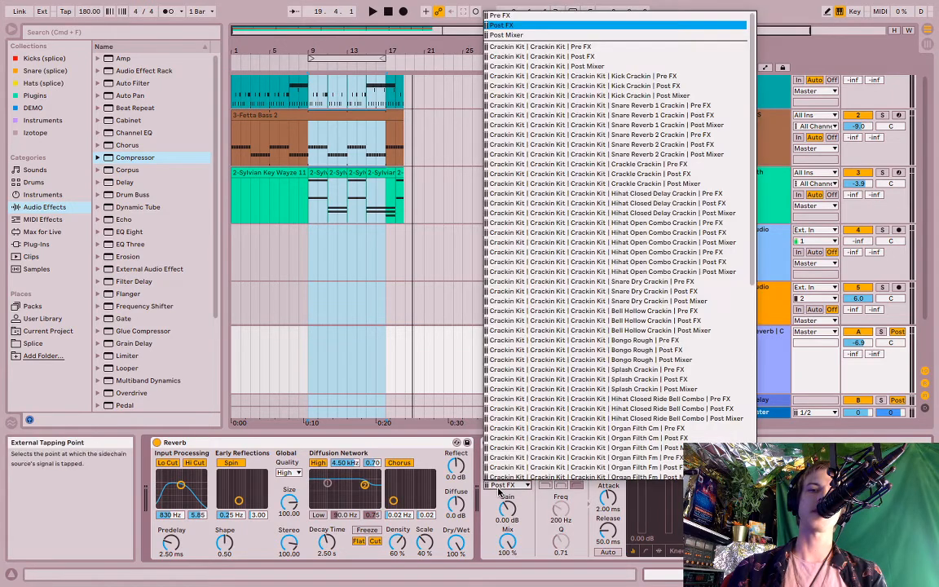
left_click(569, 77)
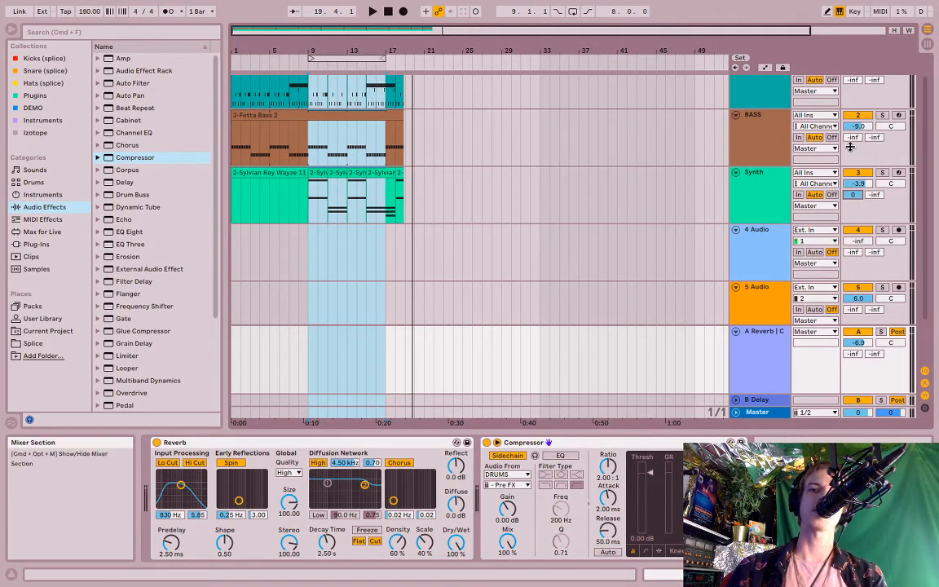
Step: Raise the BASS track's send to the A Reverb return to 0 dB, and play the loop with that return soloed
left_click_drag(853, 138, 853, 124)
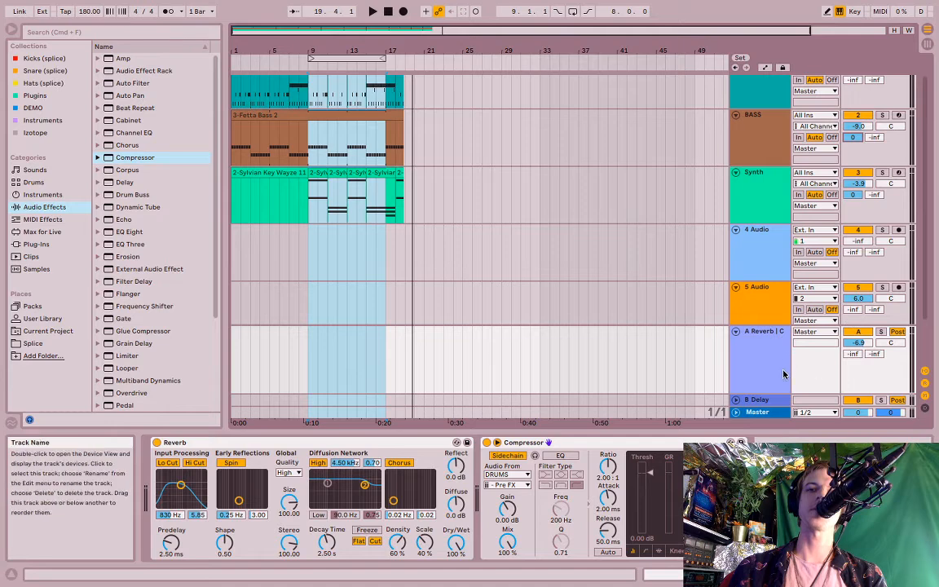
left_click(880, 334)
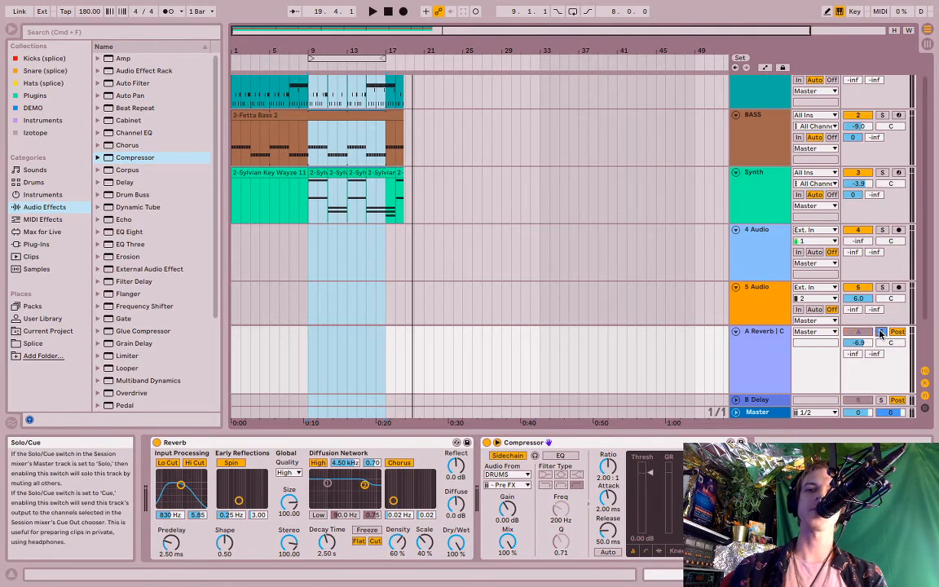
key("space")
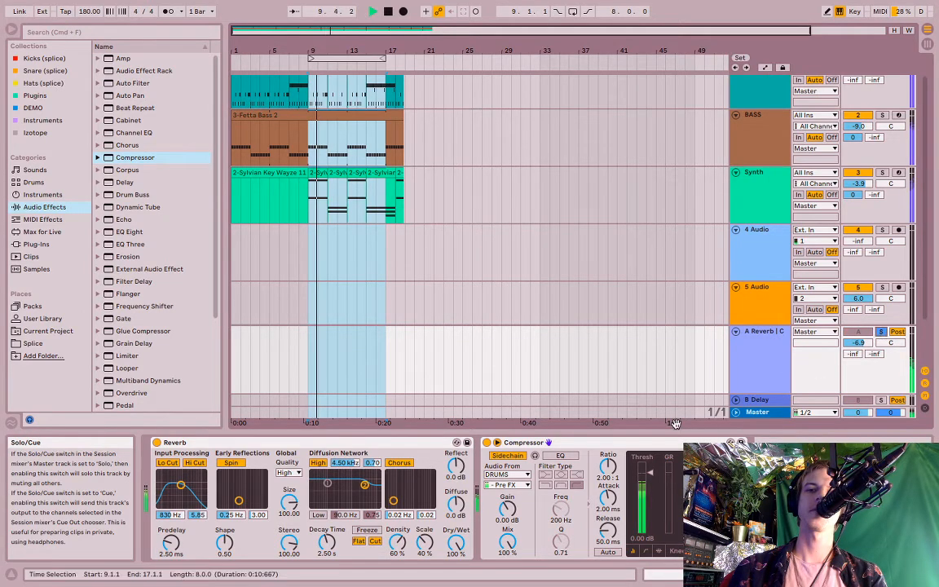
Step: Set the A Reverb compressor's threshold to -24.0 dB and its ratio to 2.68 : 1 while auditioning the soloed return
left_click_drag(650, 474, 651, 516)
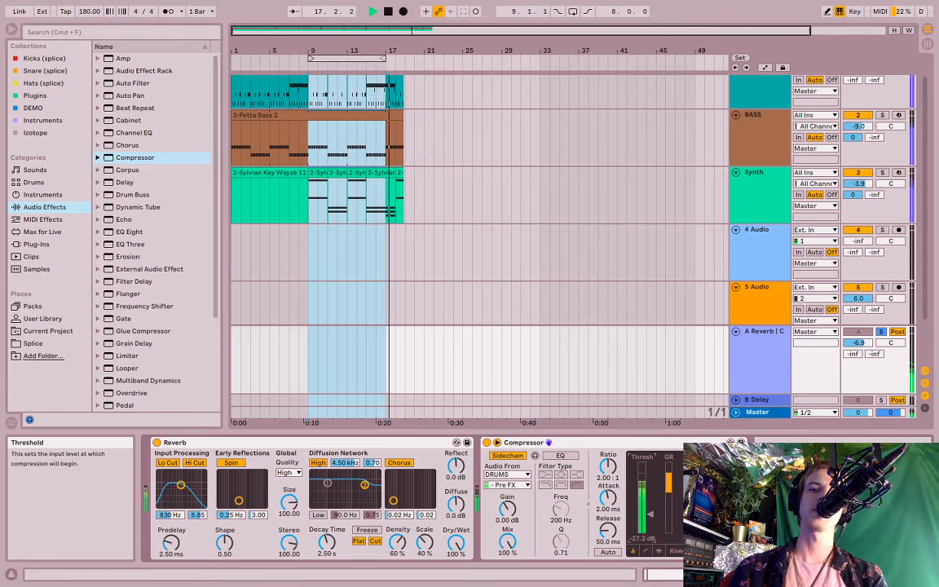
left_click_drag(608, 467, 608, 458)
key("space")
key("space")
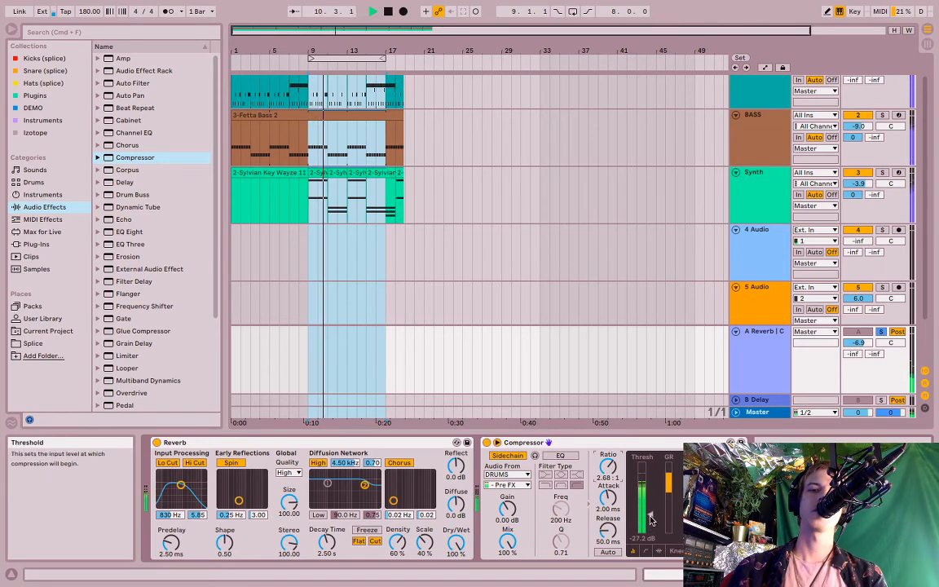
left_click_drag(650, 514, 650, 511)
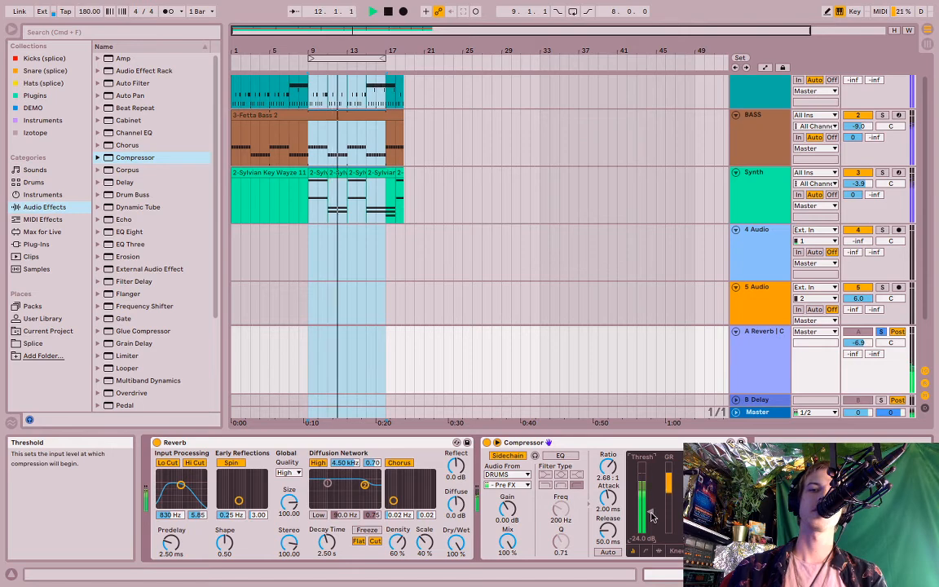
key("space")
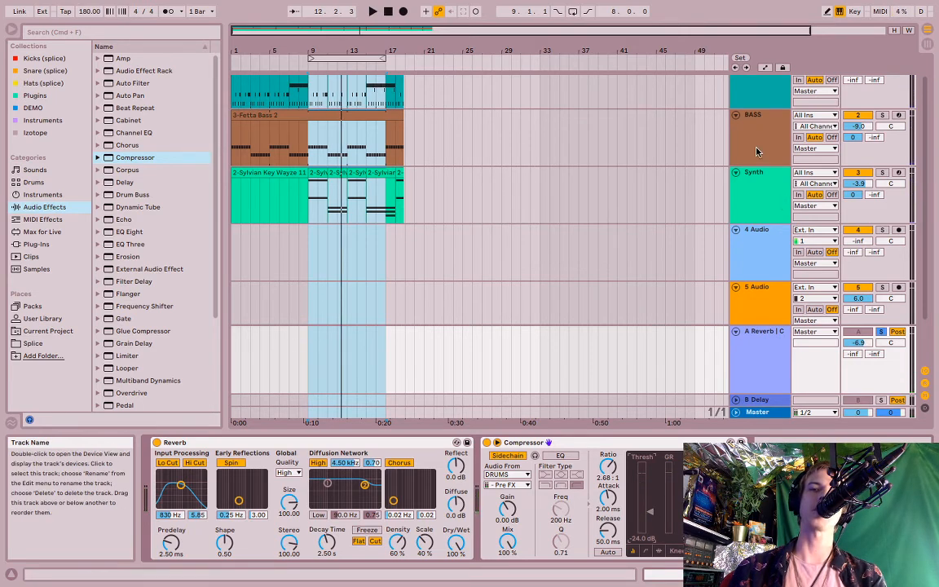
Step: Turn off the A Reverb return's solo during playback, and set its compressor's ratio to 3.32 : 1
key("space")
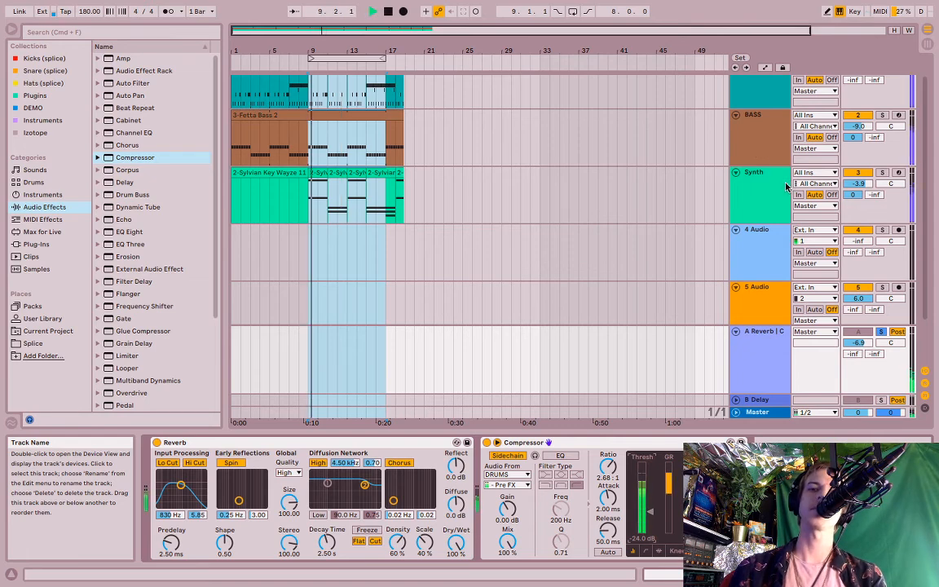
left_click(881, 334)
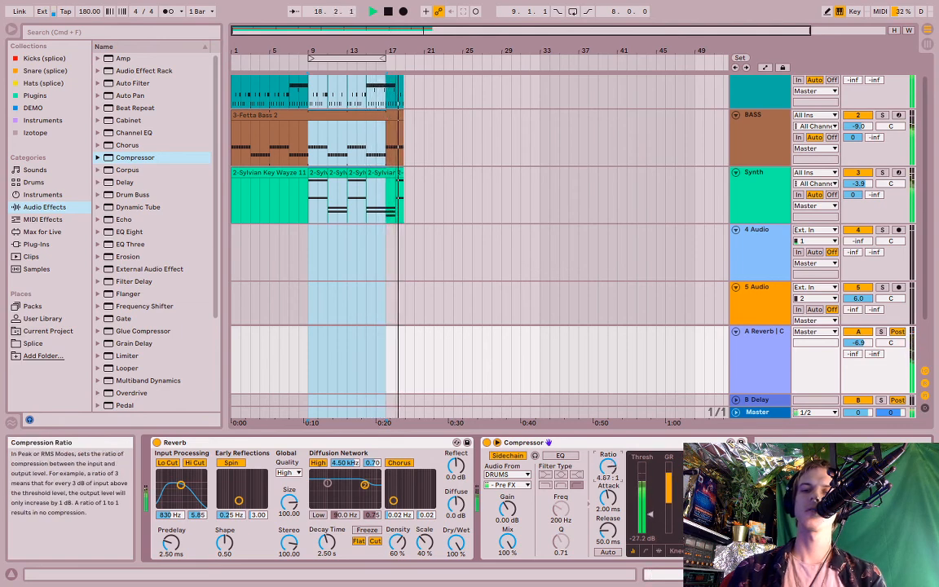
left_click_drag(608, 468, 609, 457)
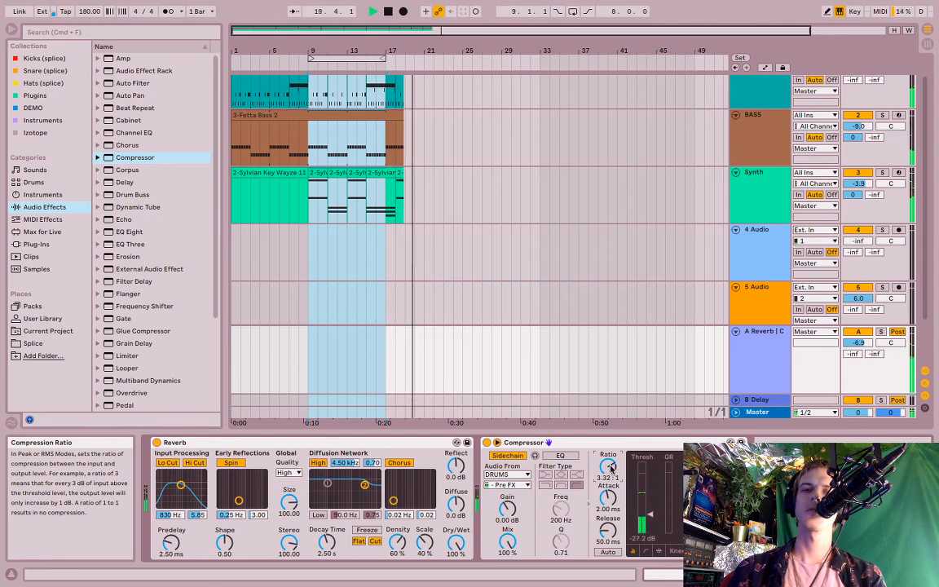